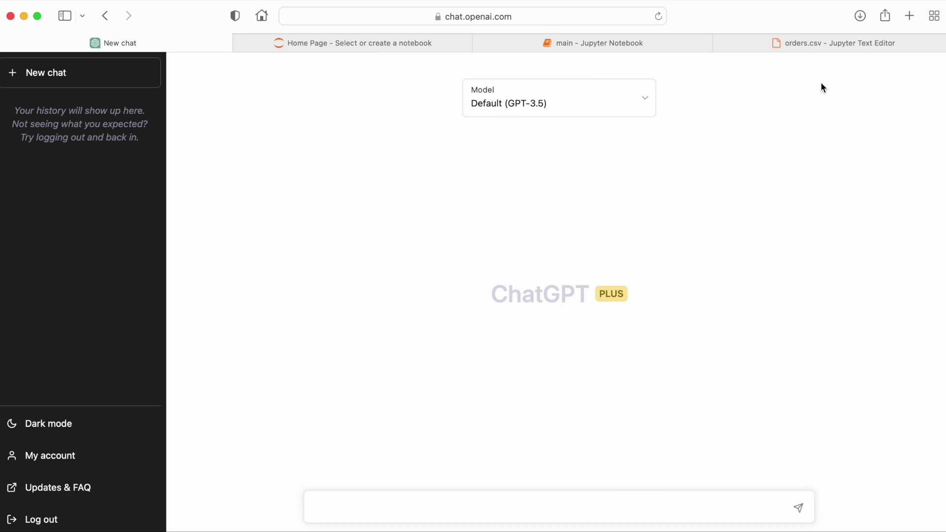
# Step: Review the Shopify order rows in orders.csv, with customer IDs and DKK amounts, to copy them
pyautogui.click(836, 43)
pyautogui.scroll(-5, 608, 264)
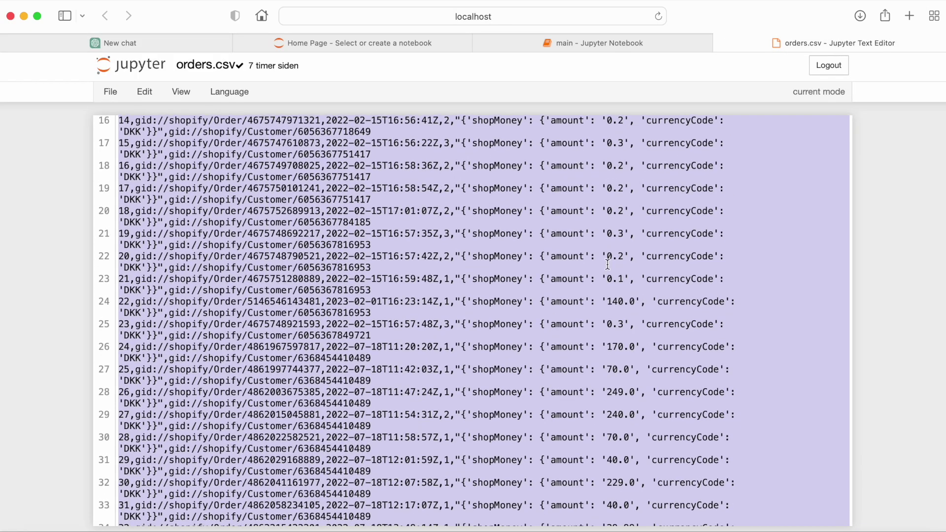
pyautogui.scroll(-2, 608, 264)
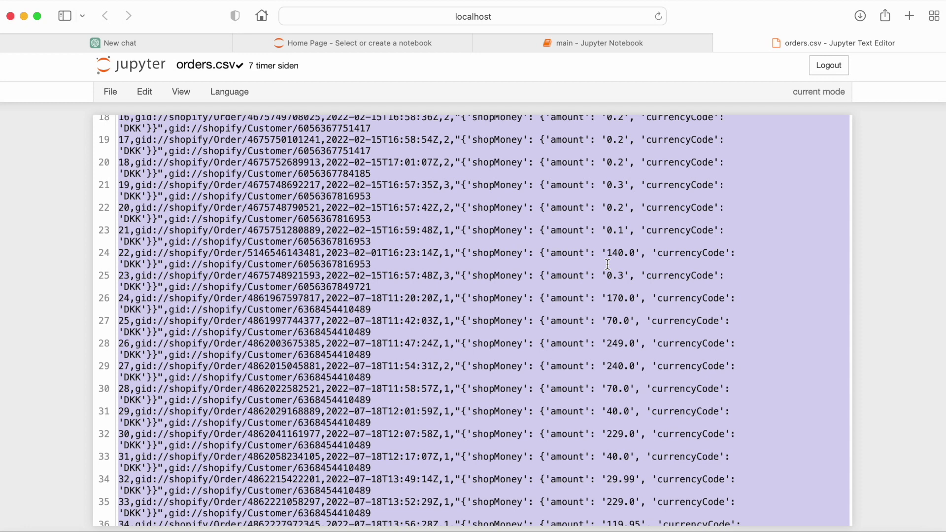
pyautogui.scroll(4, 607, 265)
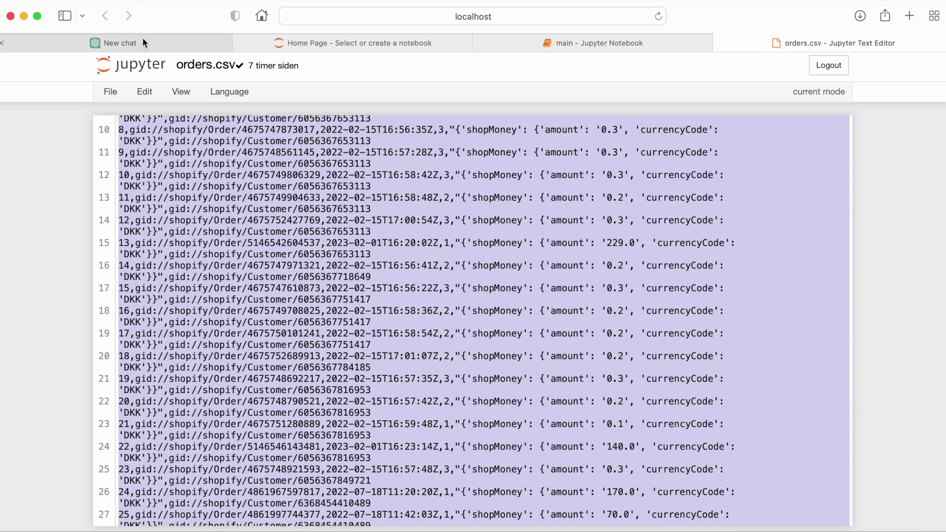
# Step: In the new chat, send 'analyze the following data' with the pasted orders CSV
pyautogui.click(143, 42)
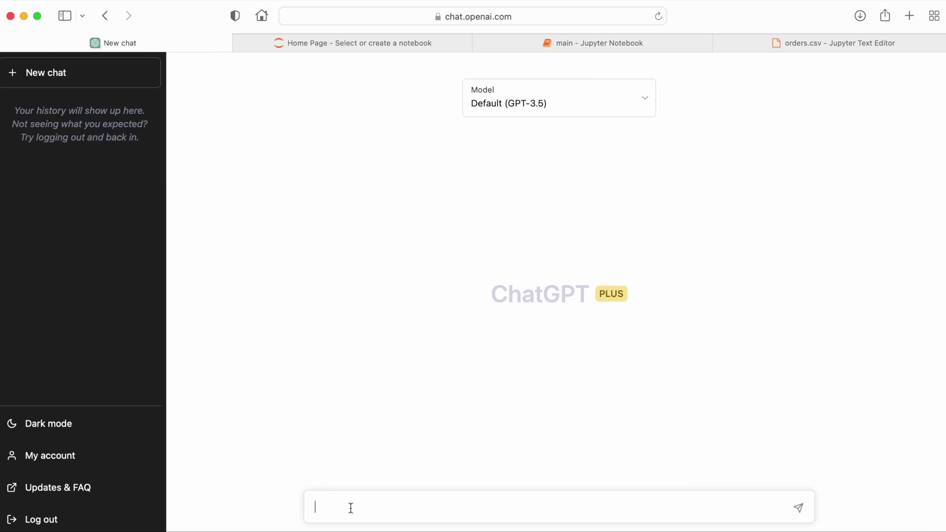
pyautogui.write('analyze the following data x')
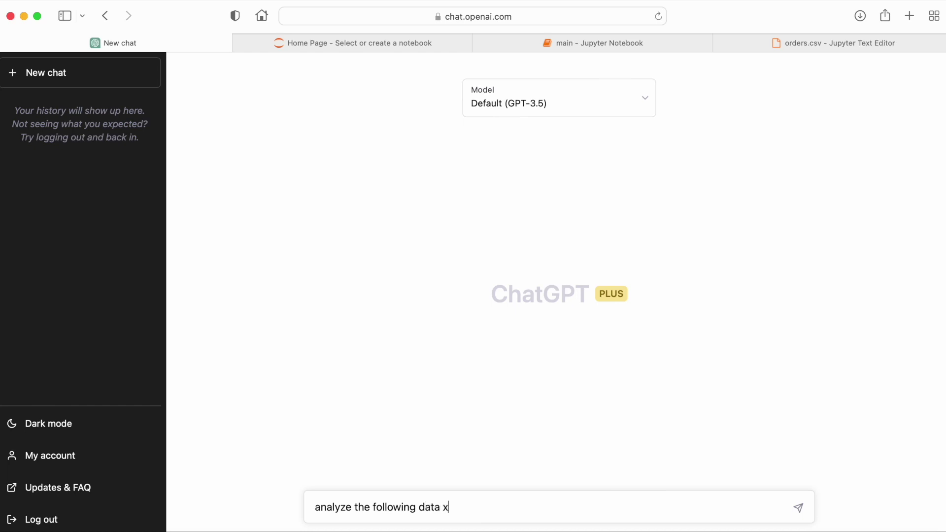
pyautogui.write('v')
pyautogui.press('BackSpace')
pyautogui.press('BackSpace')
pyautogui.press('super+v')
pyautogui.press('Return')
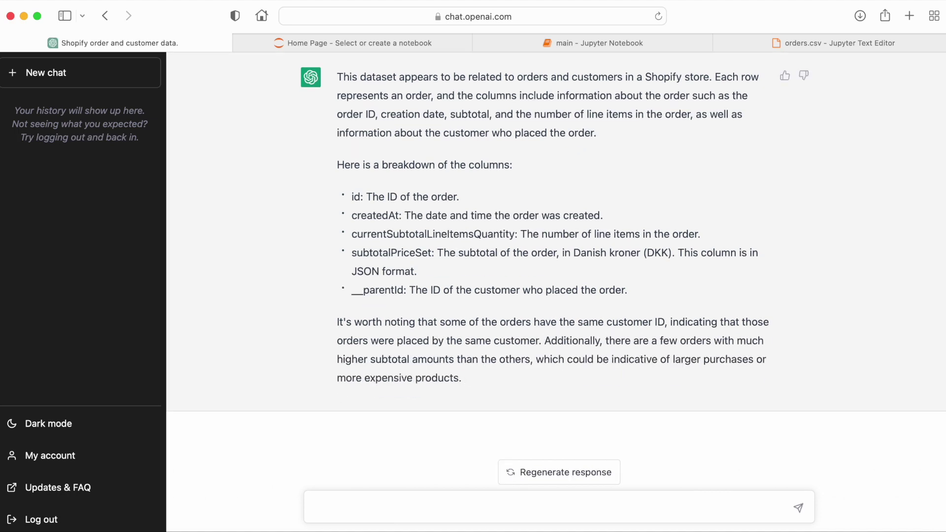
# Step: Ask ChatGPT 'what is the aov?' about the orders data
pyautogui.write('what is the aov?')
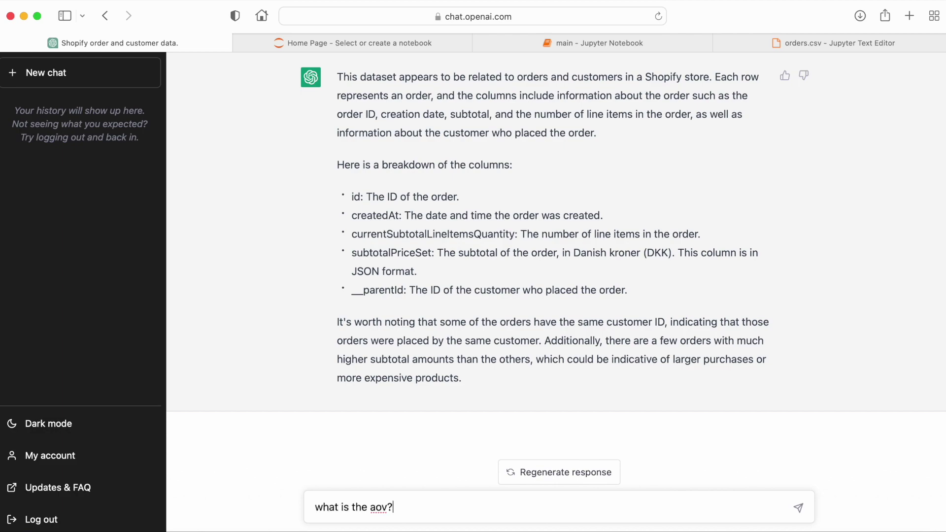
pyautogui.press('Return')
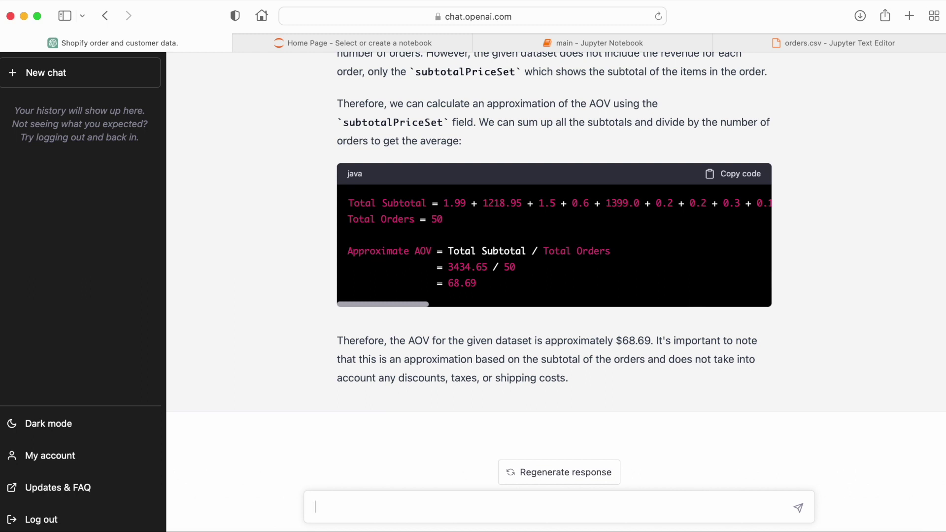
# Step: Request a table of all the orders and each customer's CLV, then start a fresh chat
pyautogui.write('give me a table with ')
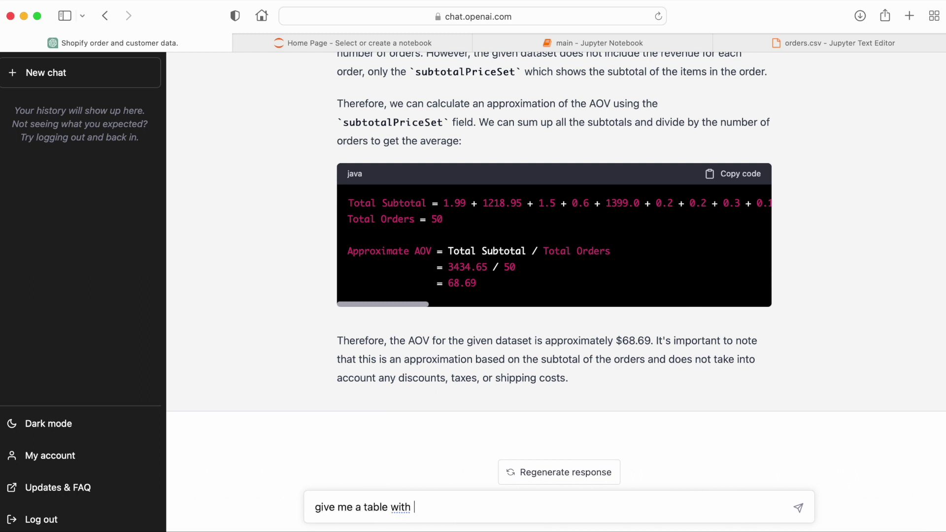
pyautogui.write('all the orders')
pyautogui.press('Return')
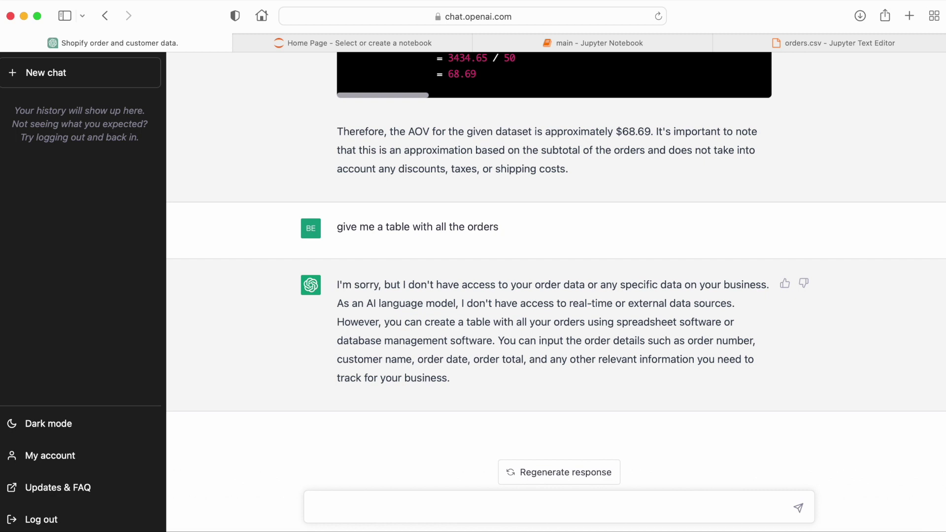
pyautogui.write('what is the clv for each customer')
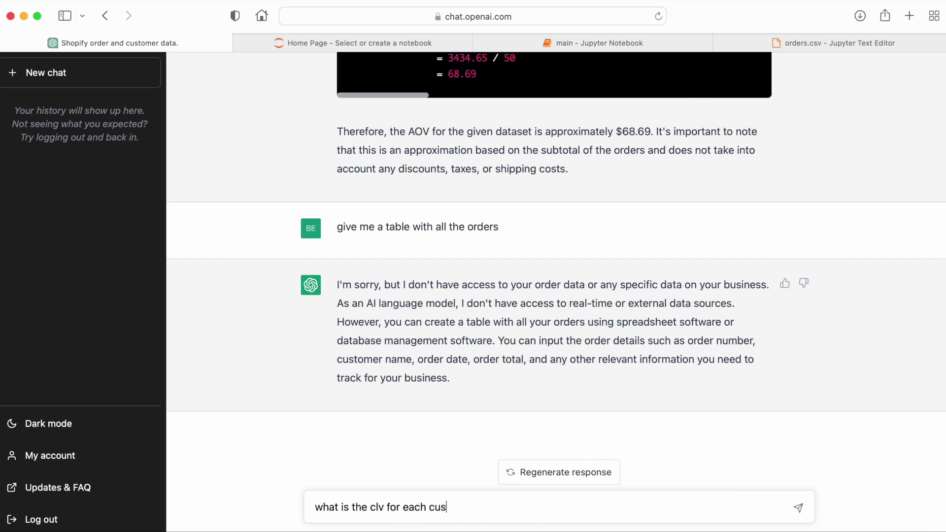
pyautogui.write('?')
pyautogui.press('Return')
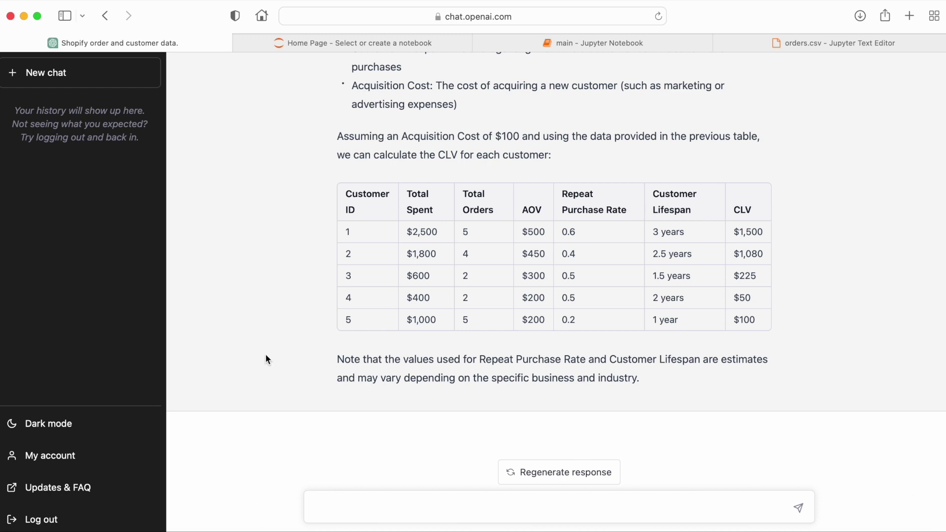
pyautogui.click(75, 70)
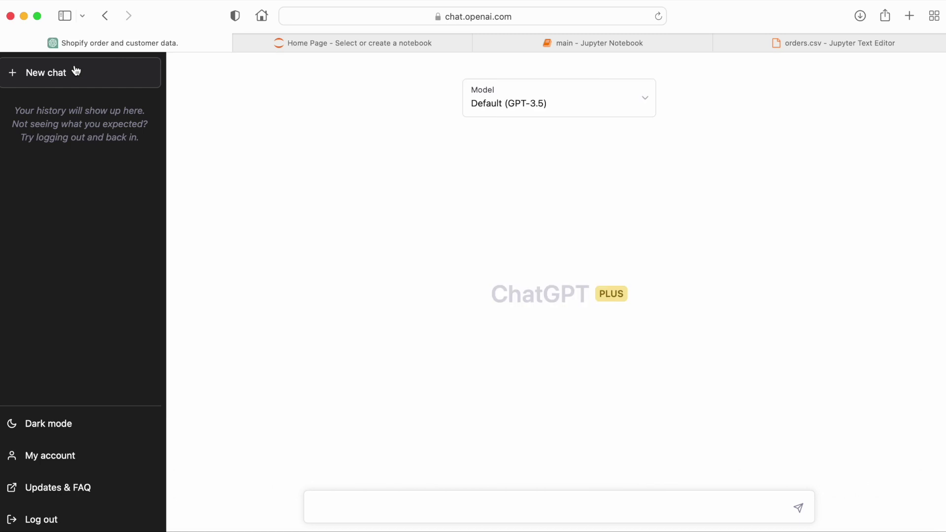
# Step: Switch the new chat to GPT-4 and send 'analyze the following data' with the pasted orders
pyautogui.click(643, 103)
pyautogui.click(578, 198)
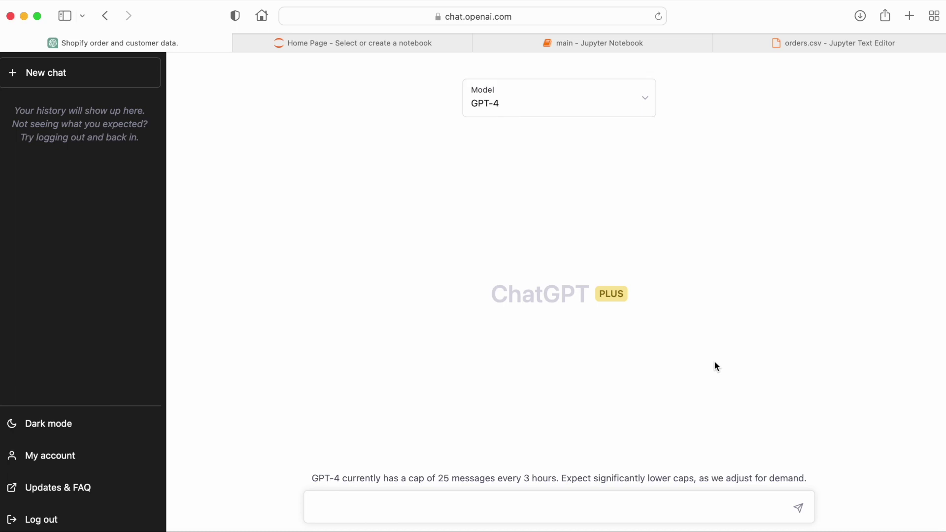
pyautogui.click(525, 505)
pyautogui.write('analyze the following')
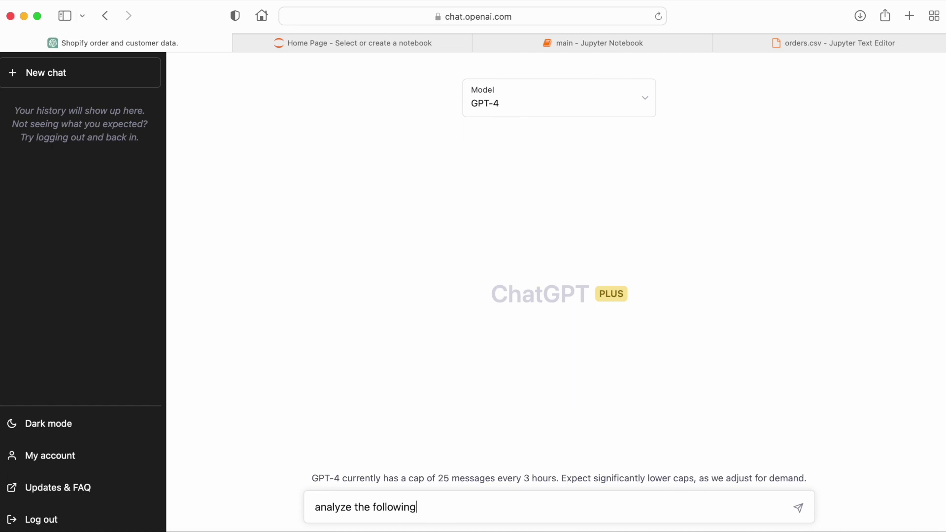
pyautogui.write(' data')
pyautogui.press('super+v')
pyautogui.press('Return')
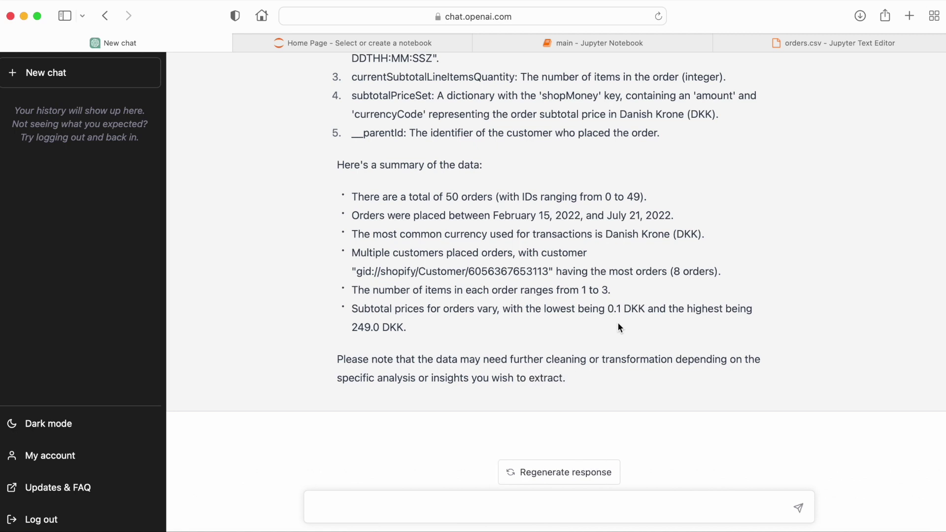
# Step: Ask ChatGPT to 'put all the orders in a table'
pyautogui.write('p')
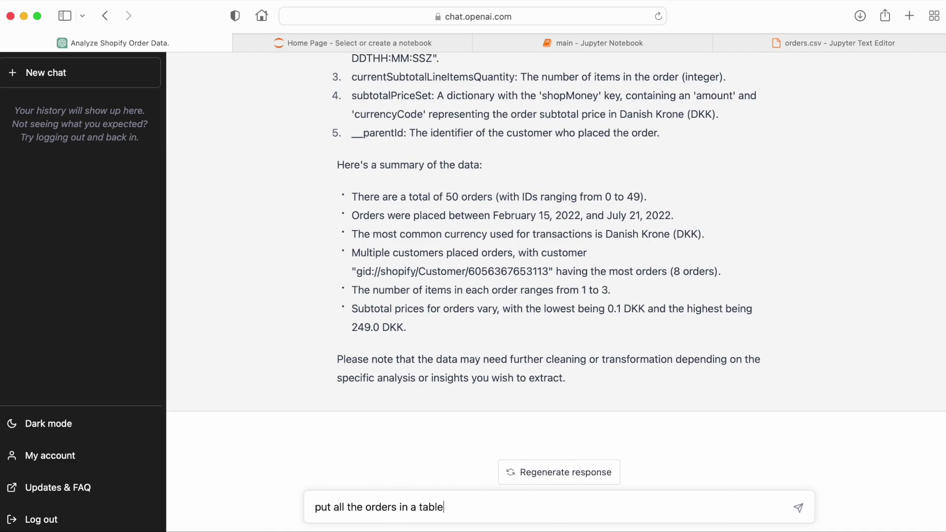
pyautogui.write('ut all the orders in a table')
pyautogui.press('Return')
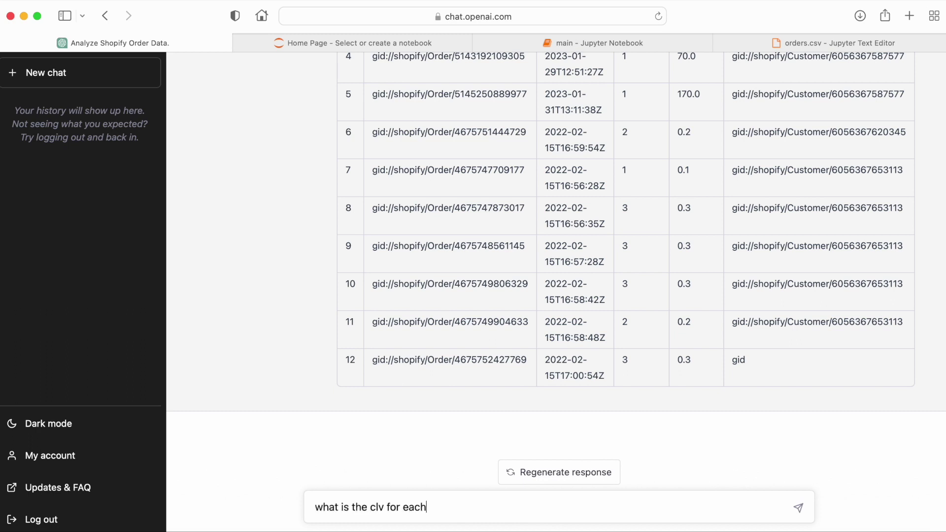
# Step: Send the question 'what is the clv for each customer?'
pyautogui.write('?')
pyautogui.press('Return')
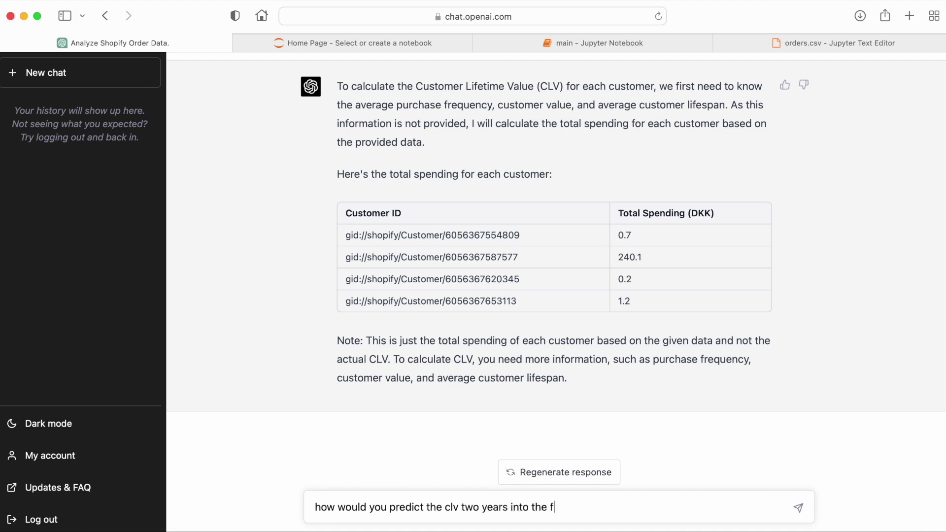
# Step: Ask how to predict CLV two years into the future, then ask ChatGPT to suggest a model
pyautogui.write('?')
pyautogui.press('Return')
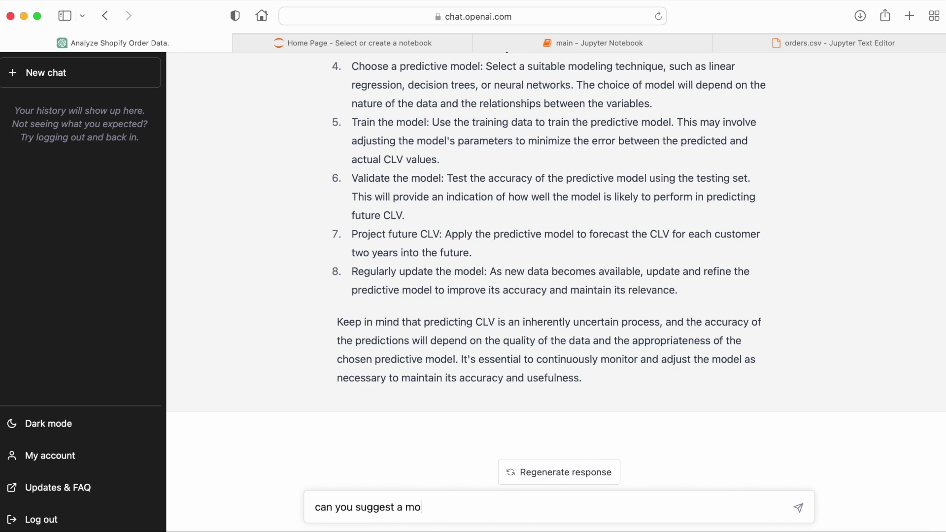
pyautogui.press('Return')
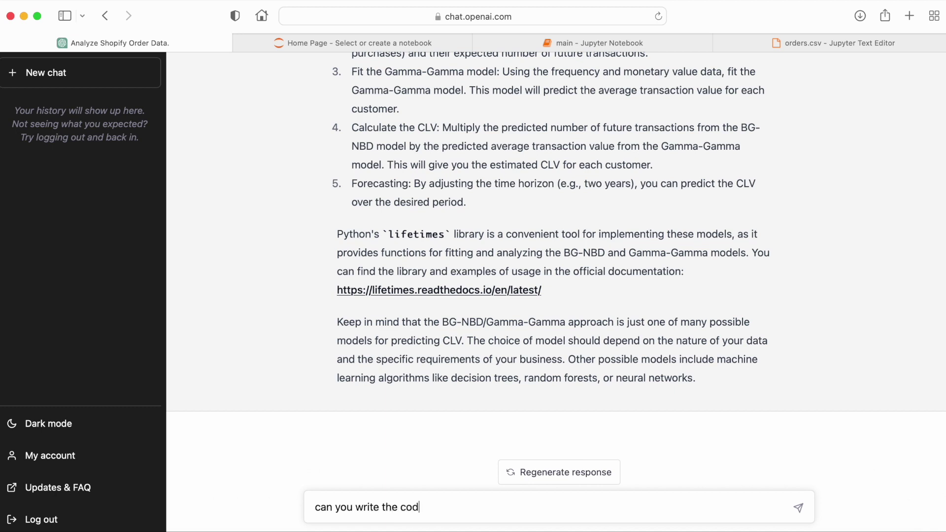
# Step: Request Python code that predicts each customer's CLV using the lifetimes library
pyautogui.write('using for predicting clv using lifetimes?')
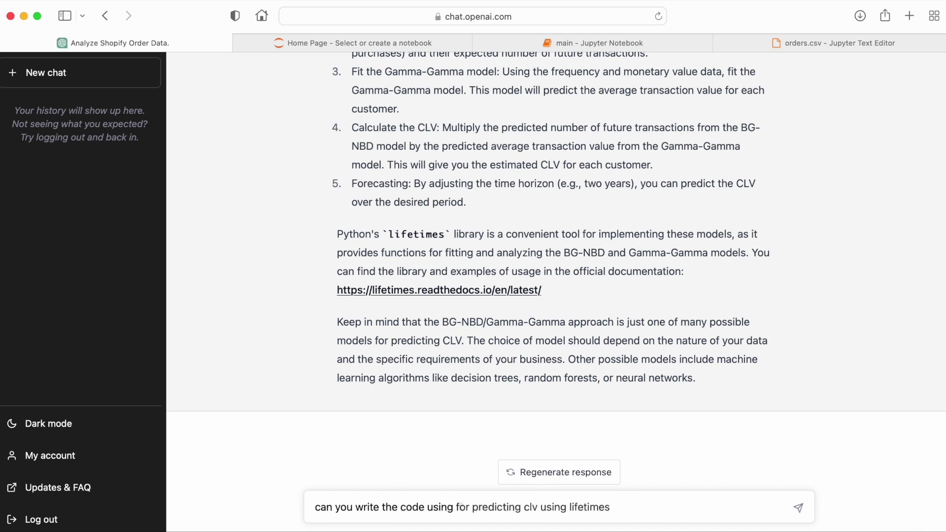
pyautogui.press('Return')
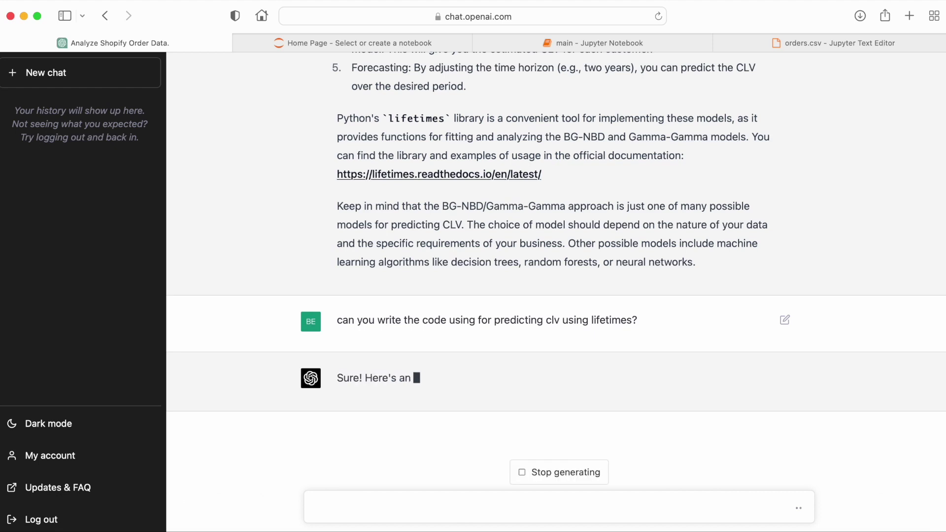